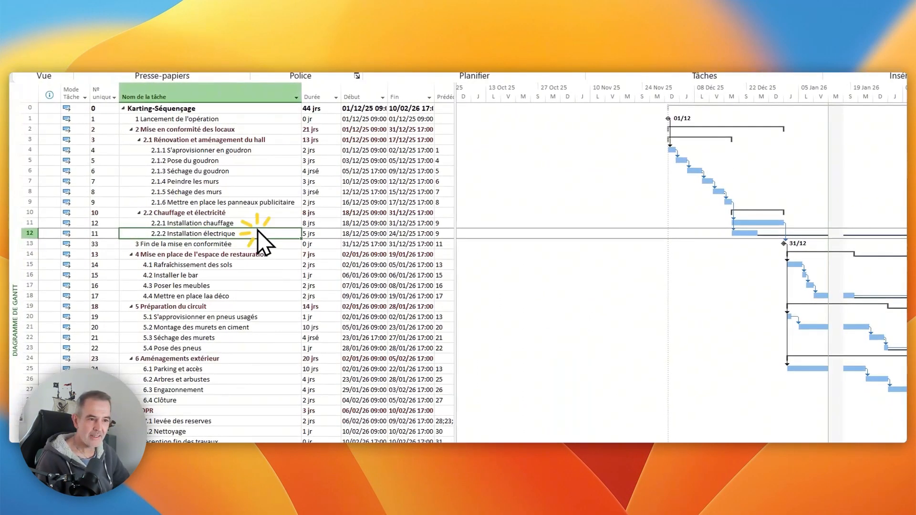
- Add the note lines "- Penser à commander..." and "- Voir avec le FS si..." to the remarks of the task Installation électrique
left_click(257, 232)
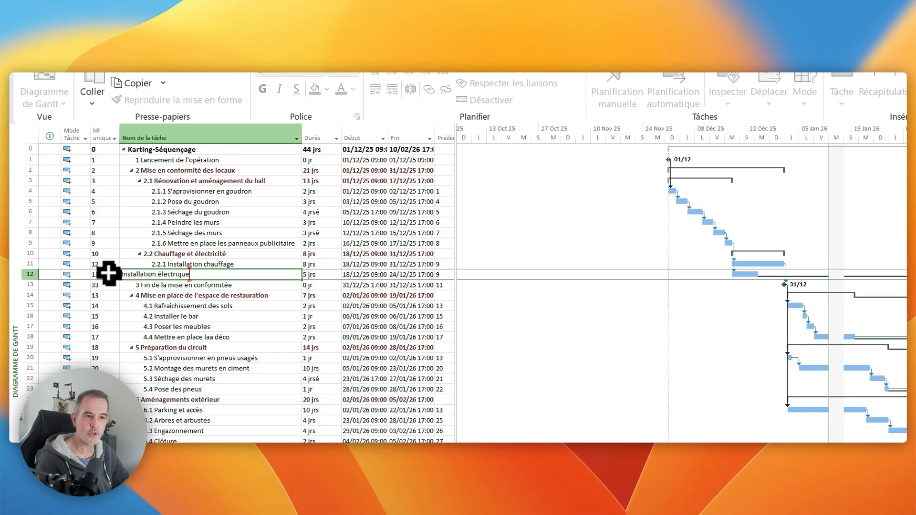
left_click(108, 273)
double_click(106, 272)
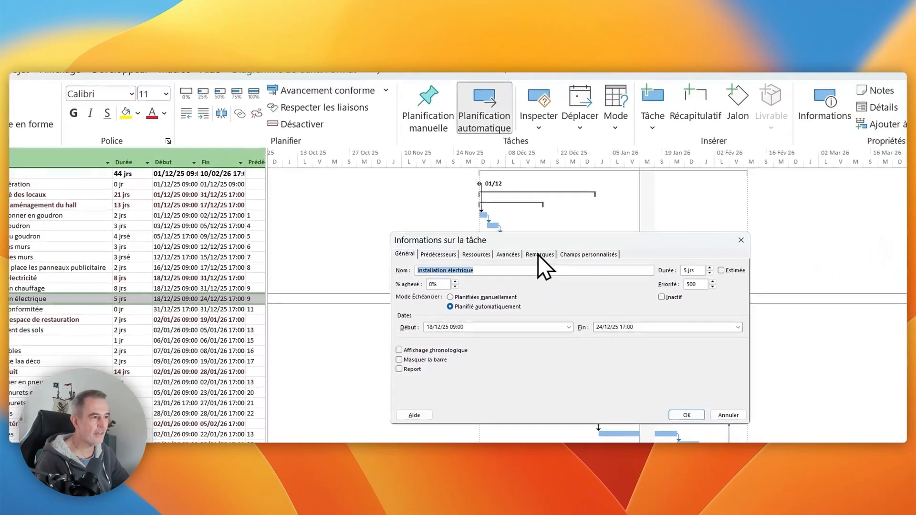
left_click(540, 254)
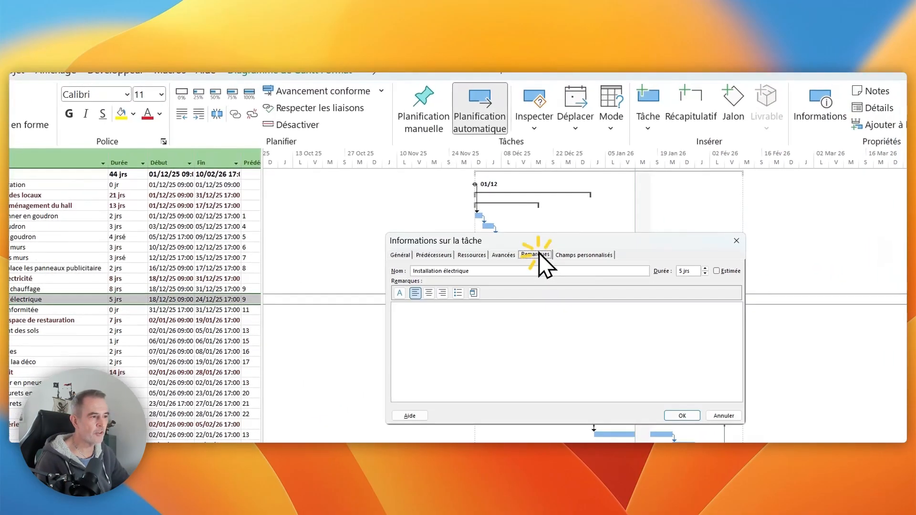
left_click(508, 319)
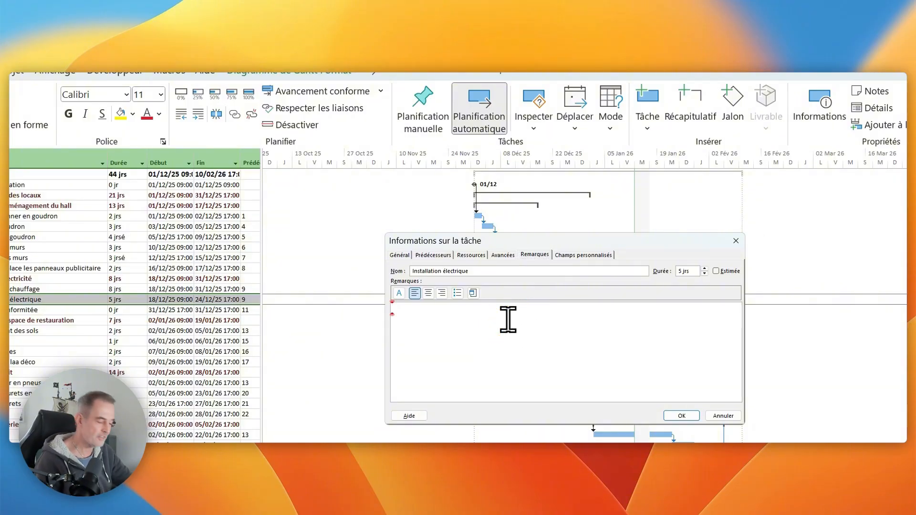
type("-")
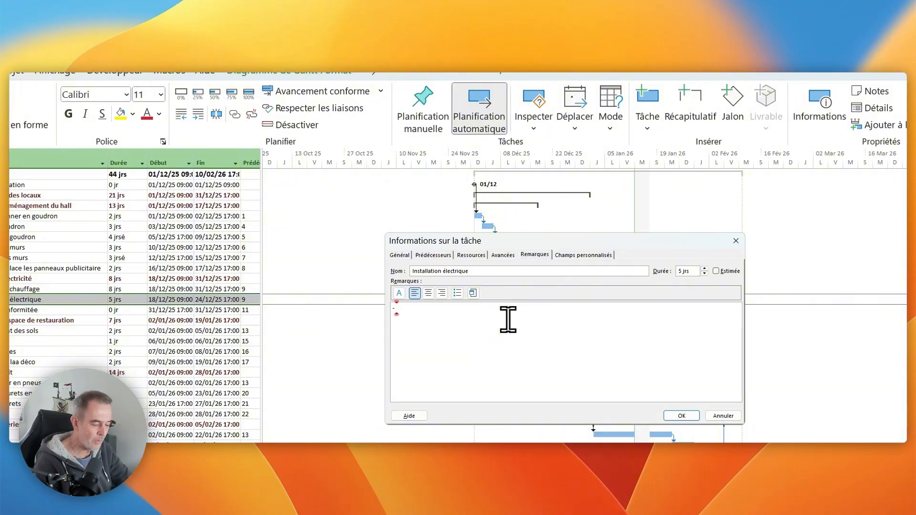
type(" Penser à command")
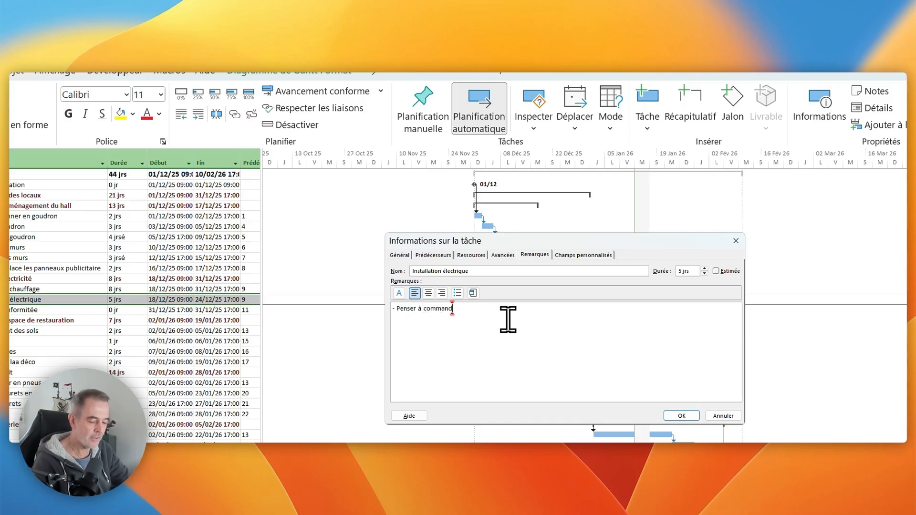
type("er... ")
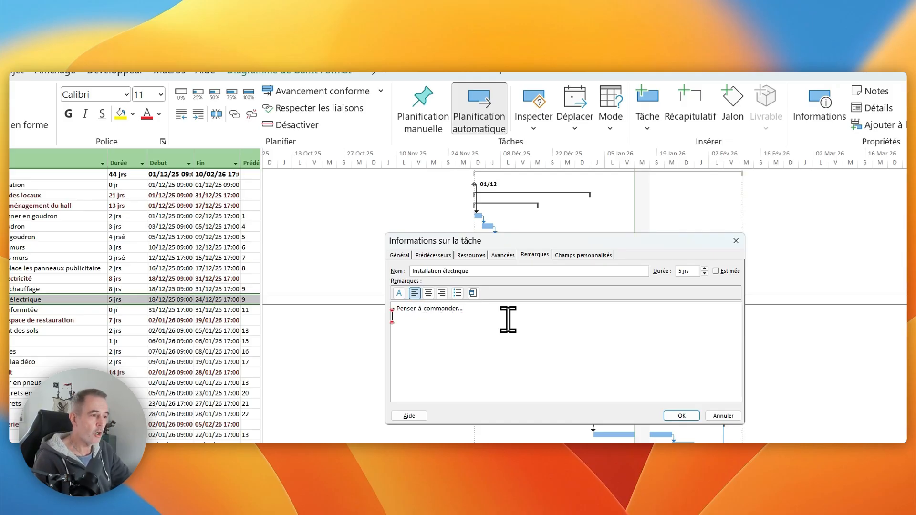
type("- Voir ave")
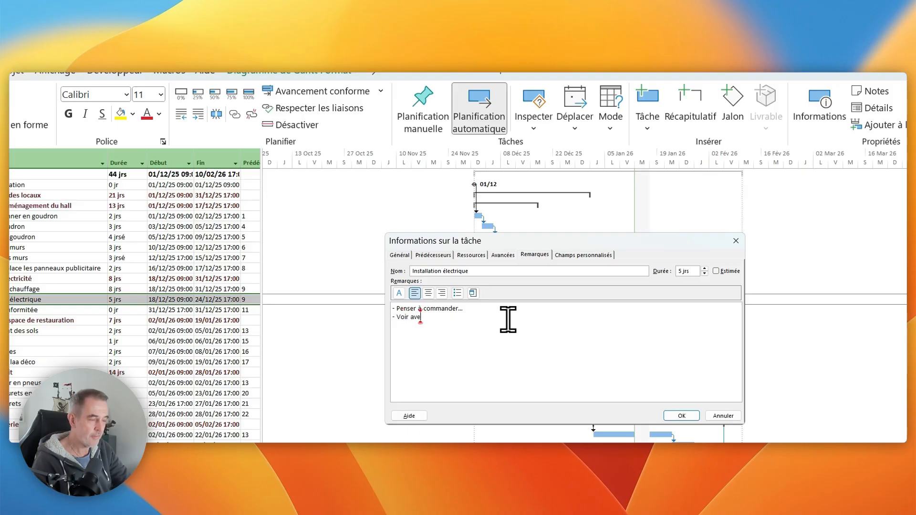
type("c le ")
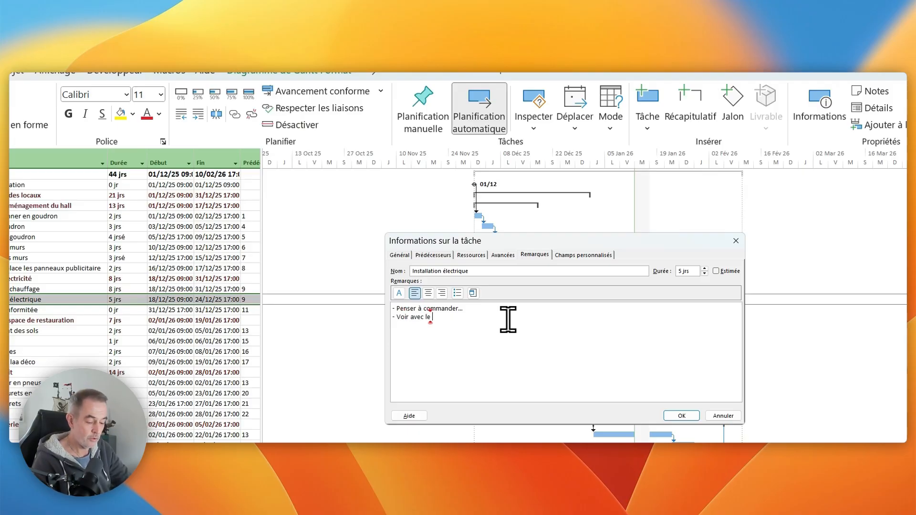
type("FS si...")
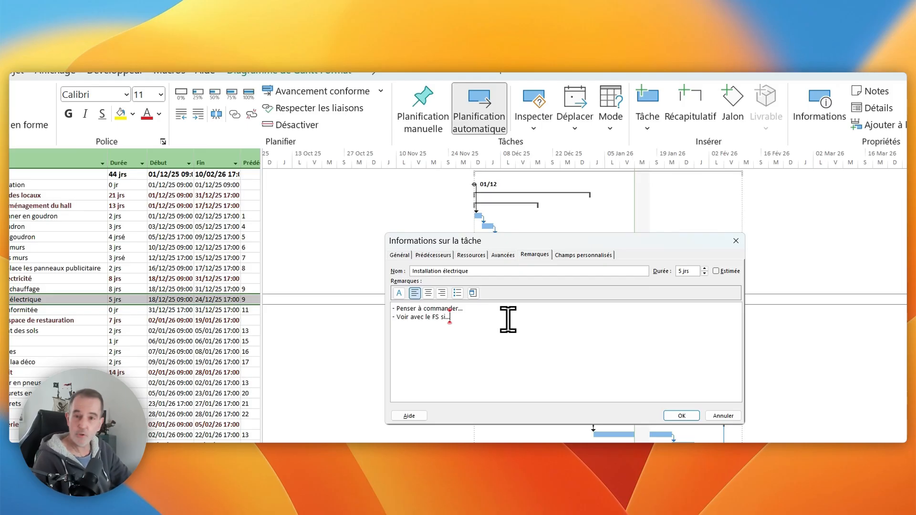
- Add a third remark line reading "- Démarrage initial le 25/12, avancé au 18/12 suite à libération de..."
key("Return")
type("- ")
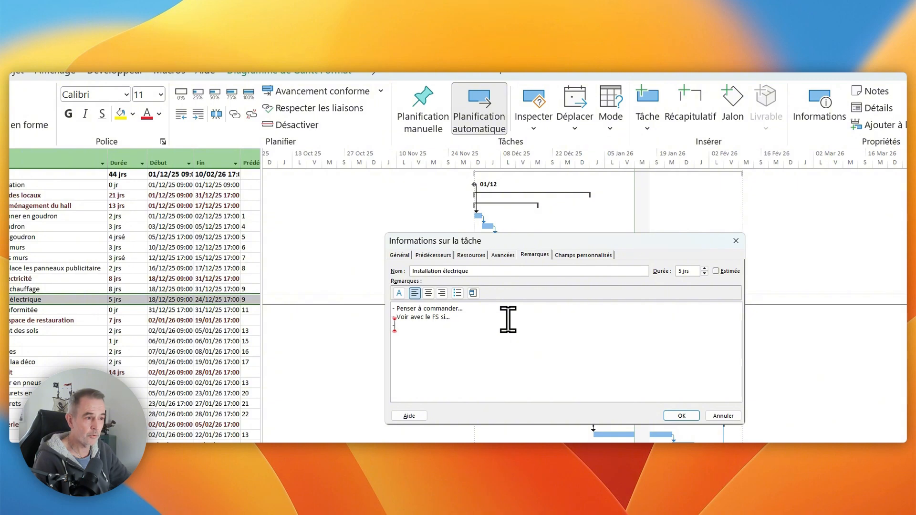
type("Dé")
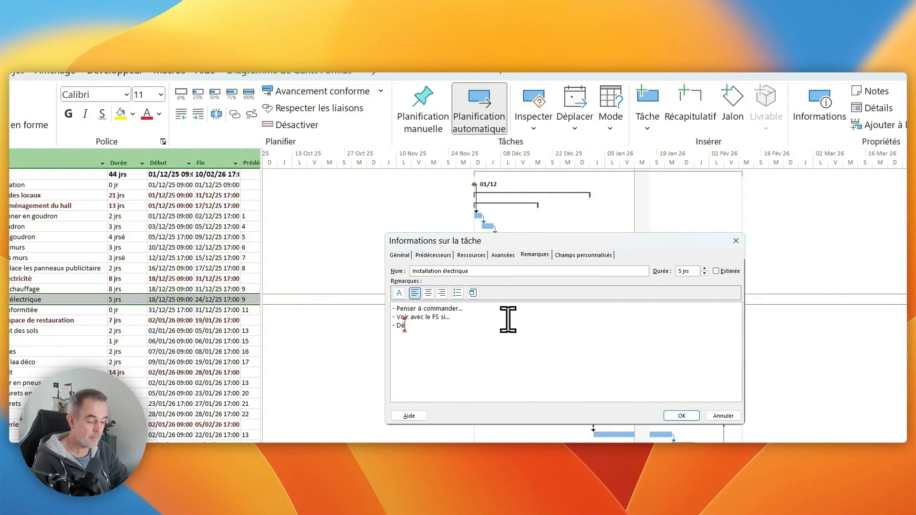
type("marrage initial le 25")
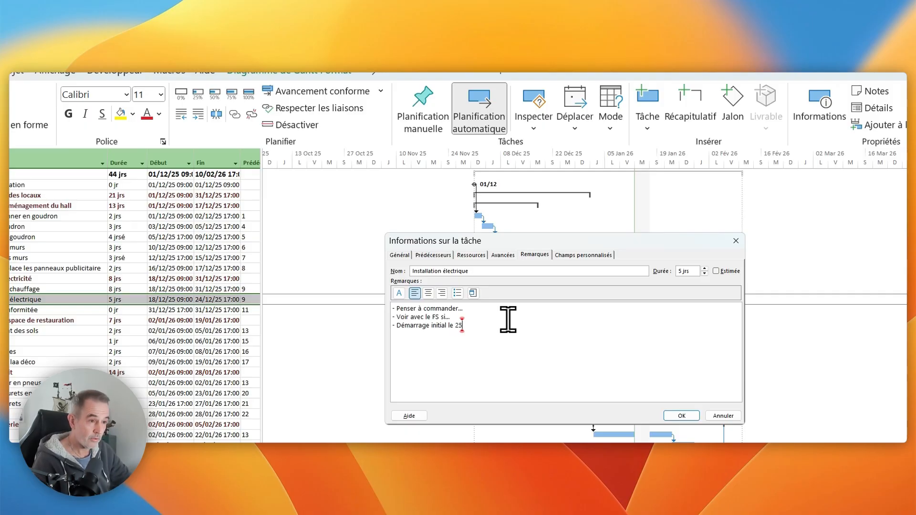
type("/12, avan")
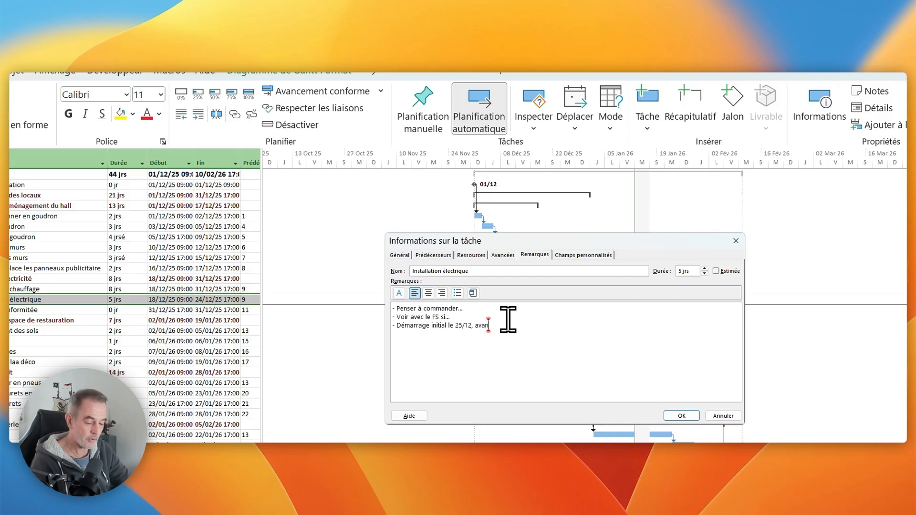
type("cé au 18/12")
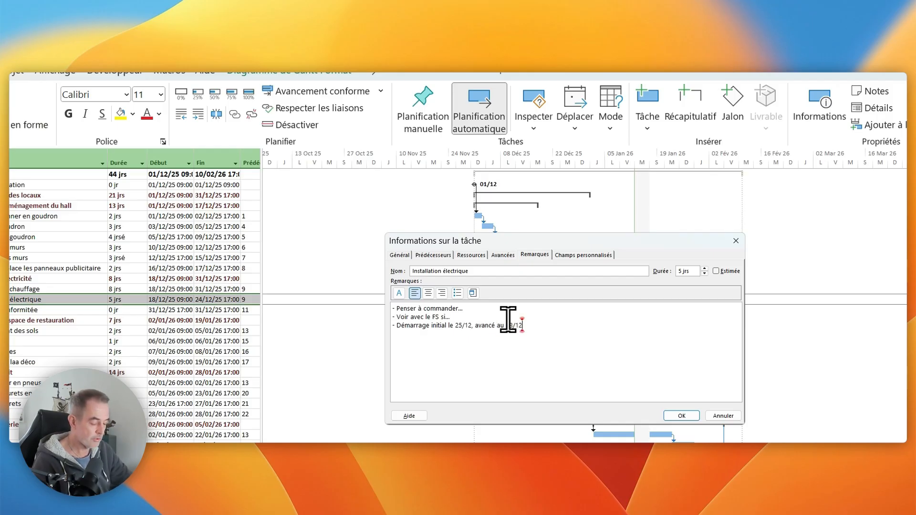
type(" suite à ")
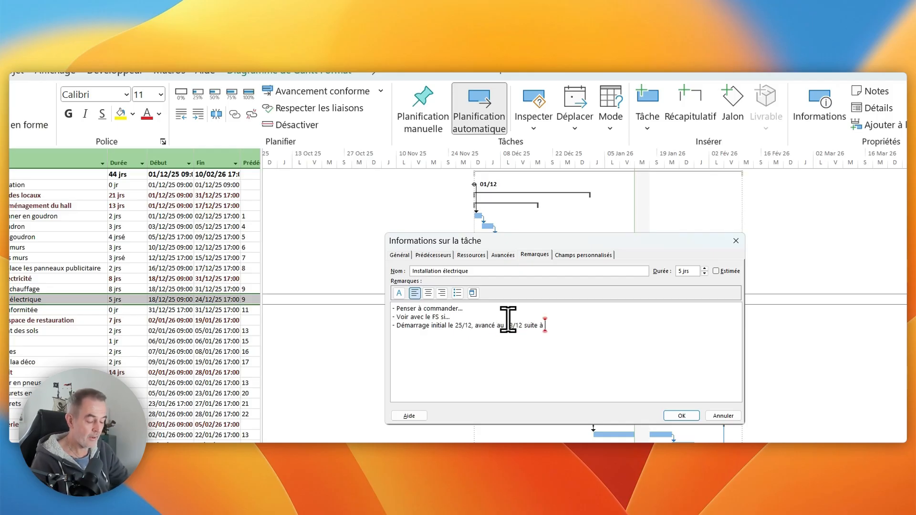
type("libérati")
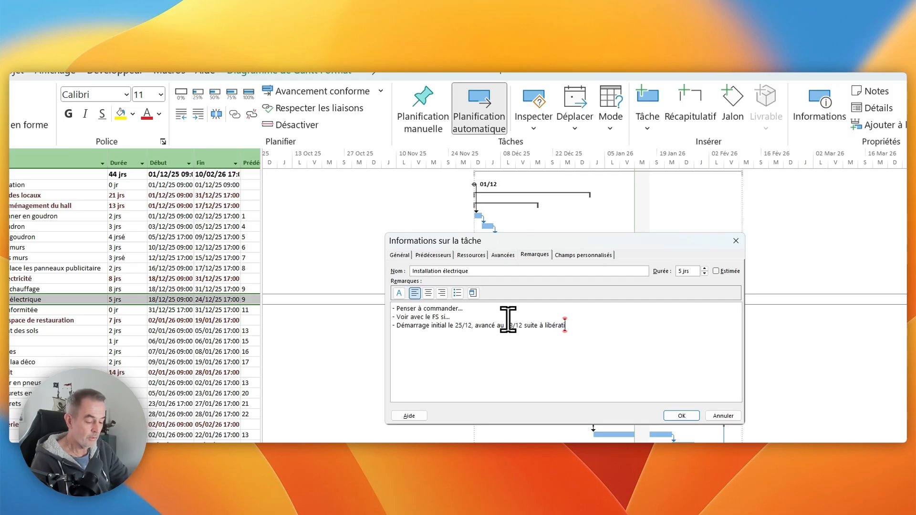
type("on de")
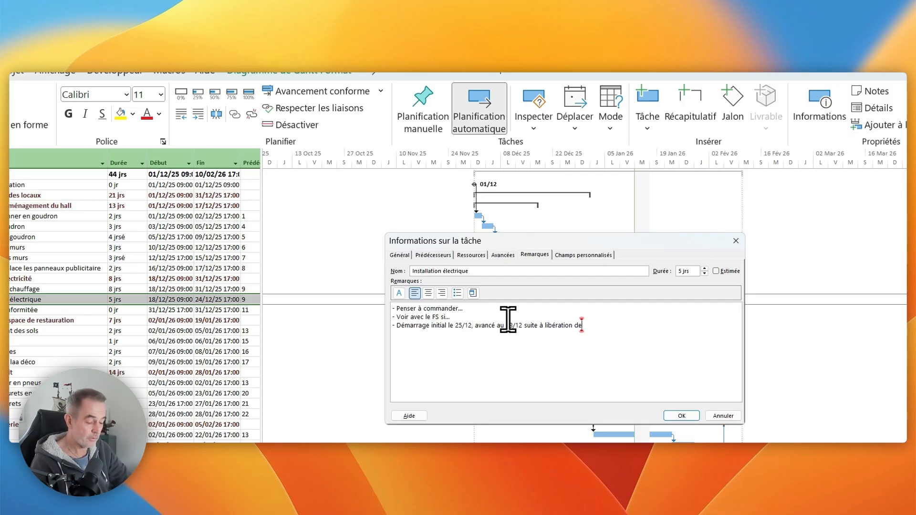
type("...")
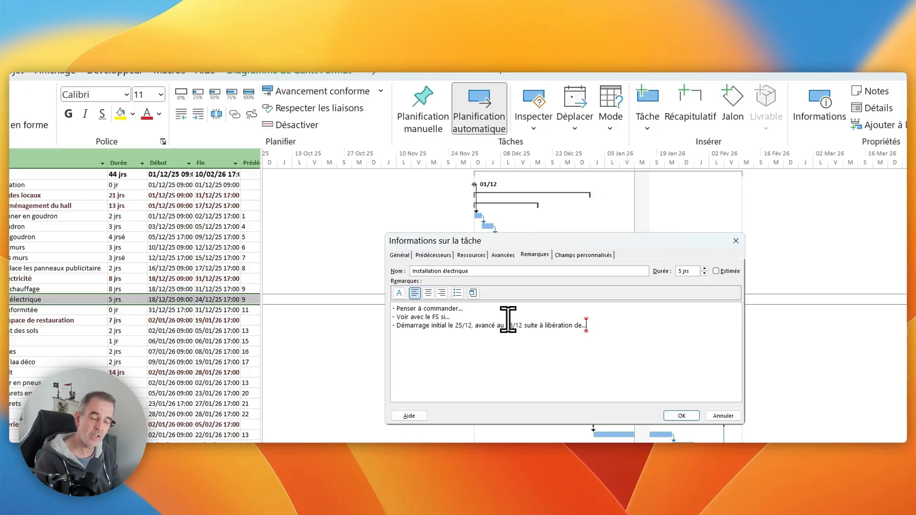
- Leave a blank line below the remarks and choose the existing file "document pdf.pdf" from projet modèle\pdf as the object to insert
key("Return")
key("Return")
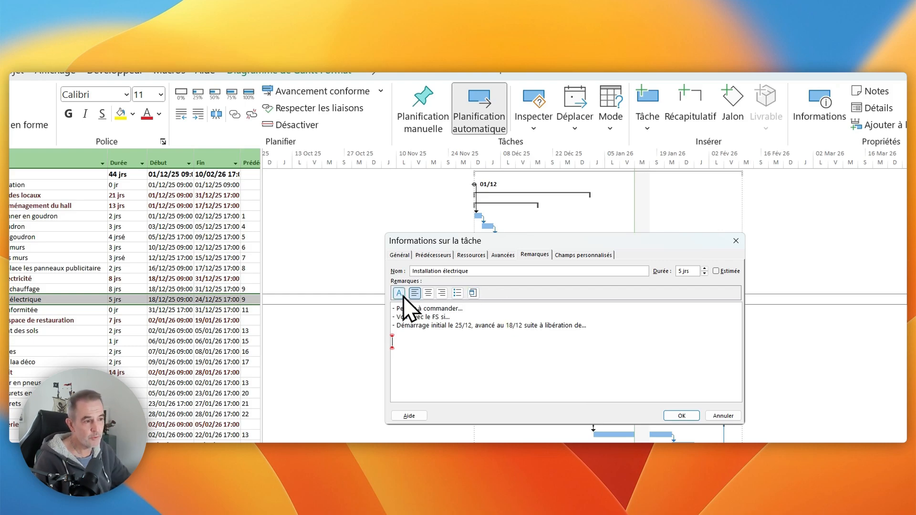
left_click(473, 293)
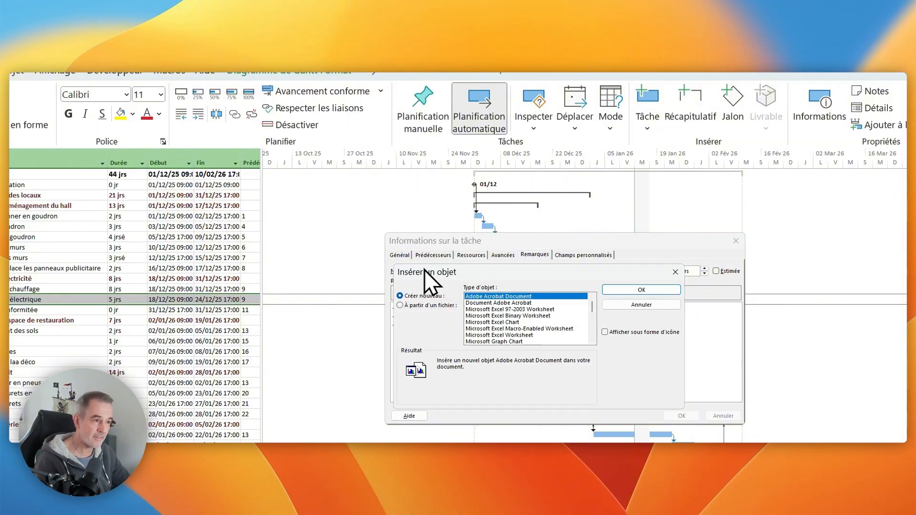
left_click(401, 304)
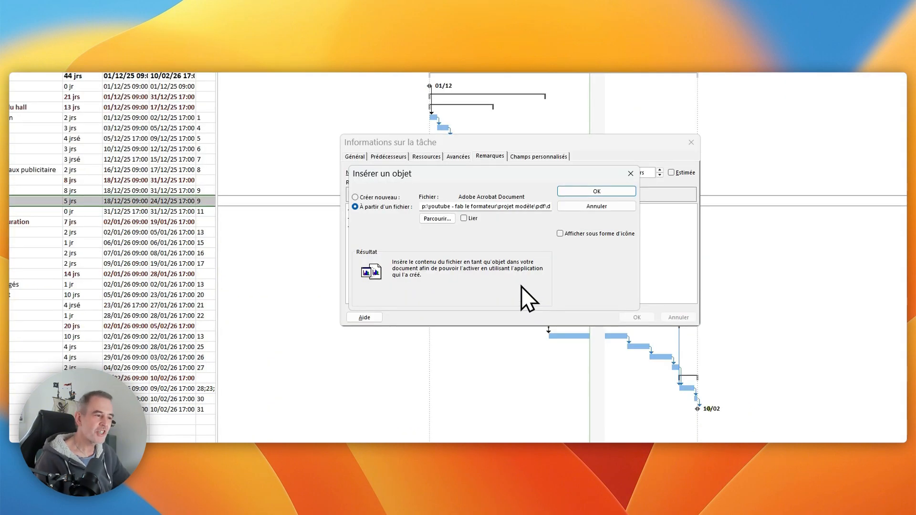
left_click(478, 206)
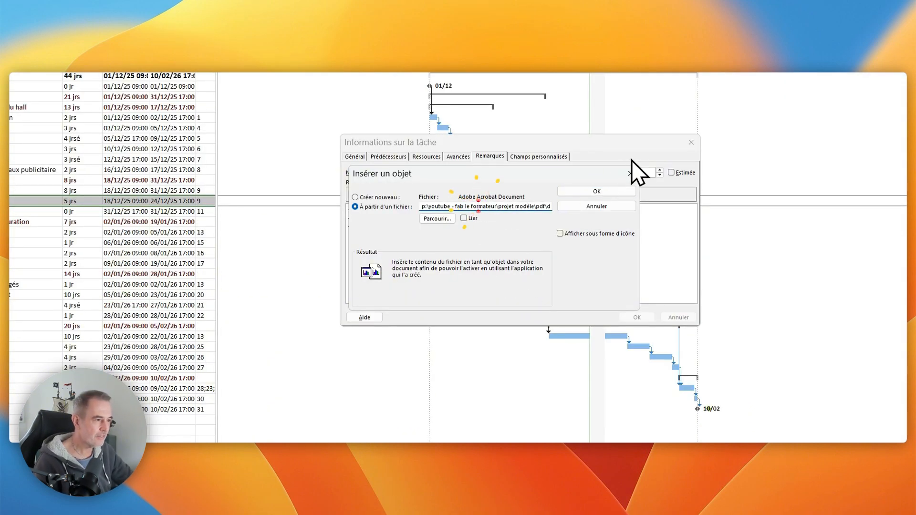
key("End")
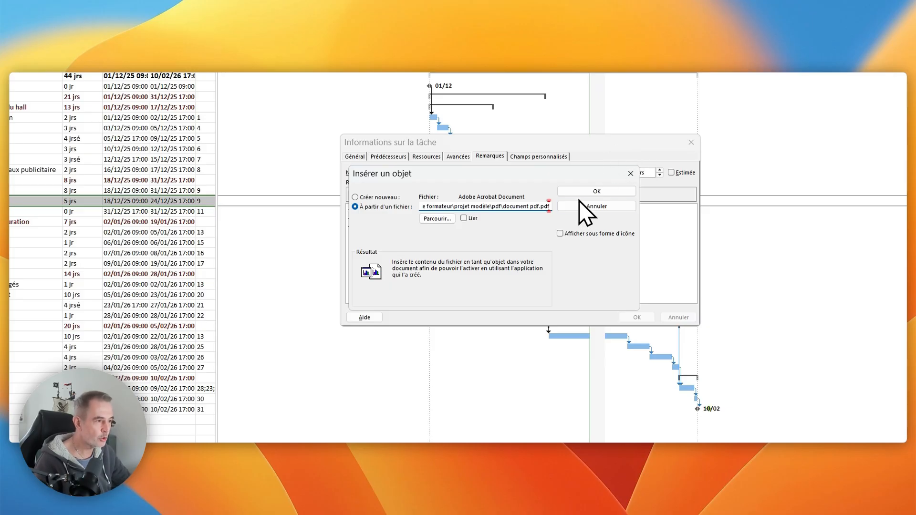
left_click_drag(502, 199, 548, 205)
left_click(548, 206)
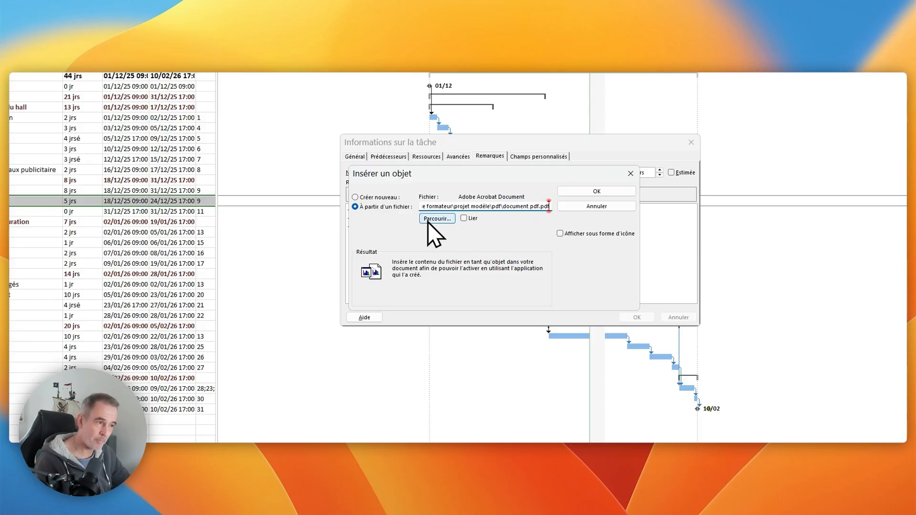
- Insert the PDF into the remarks as a linked object displayed as an icon, allowing the OLE object's activation
left_click(464, 217)
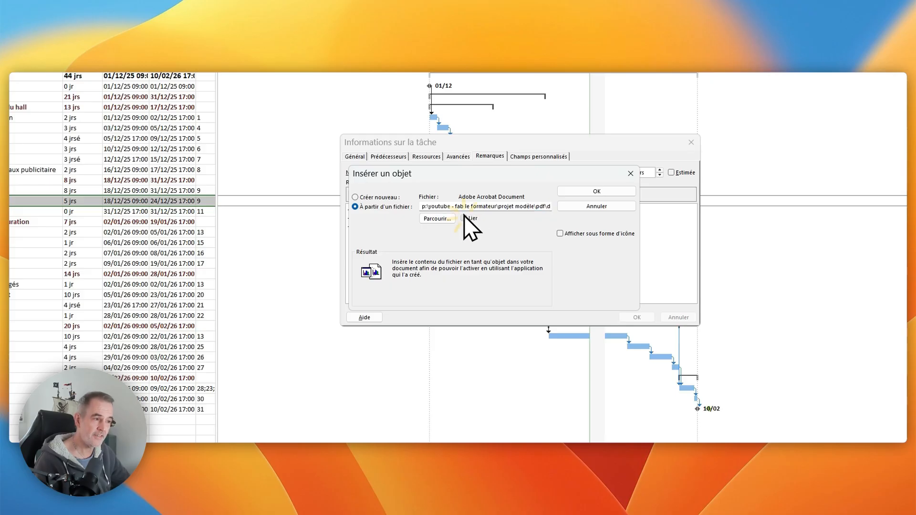
left_click(570, 233)
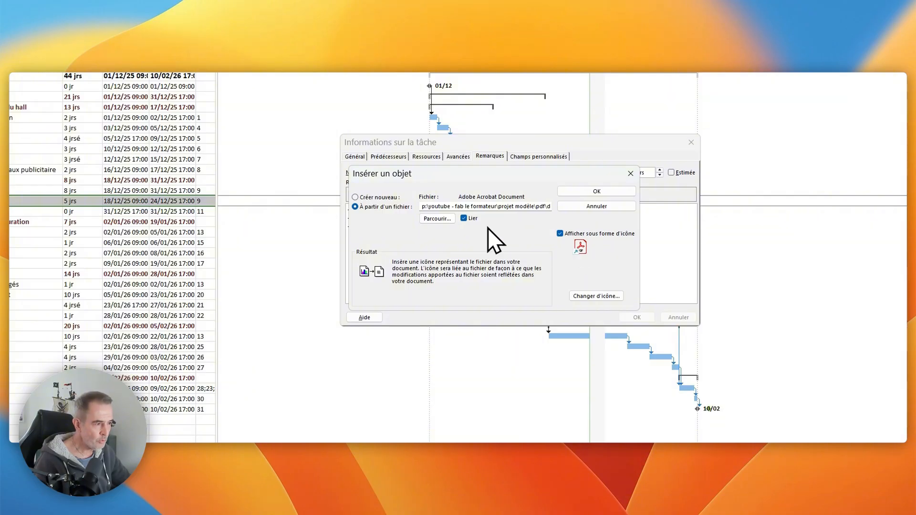
left_click(599, 192)
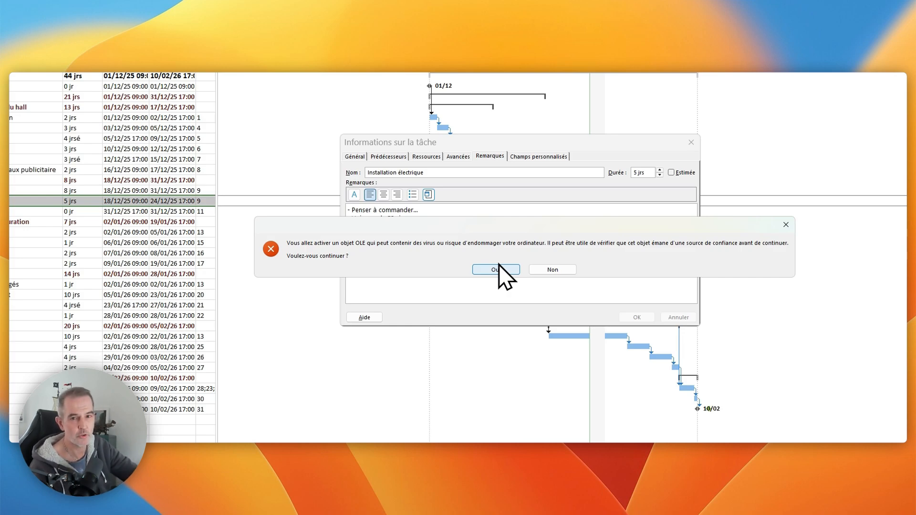
left_click(496, 270)
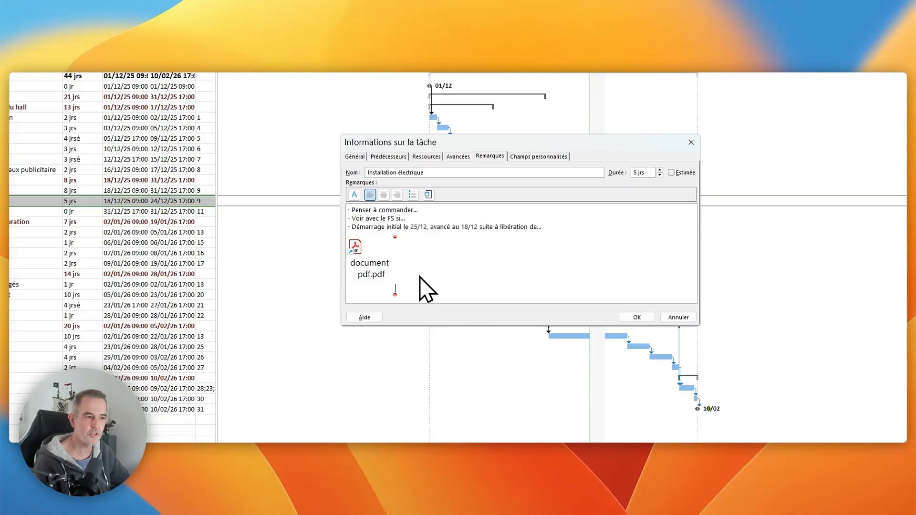
- Save the Installation électrique task's remarks with the linked PDF, allowing the OLE object's activation again
left_click(428, 194)
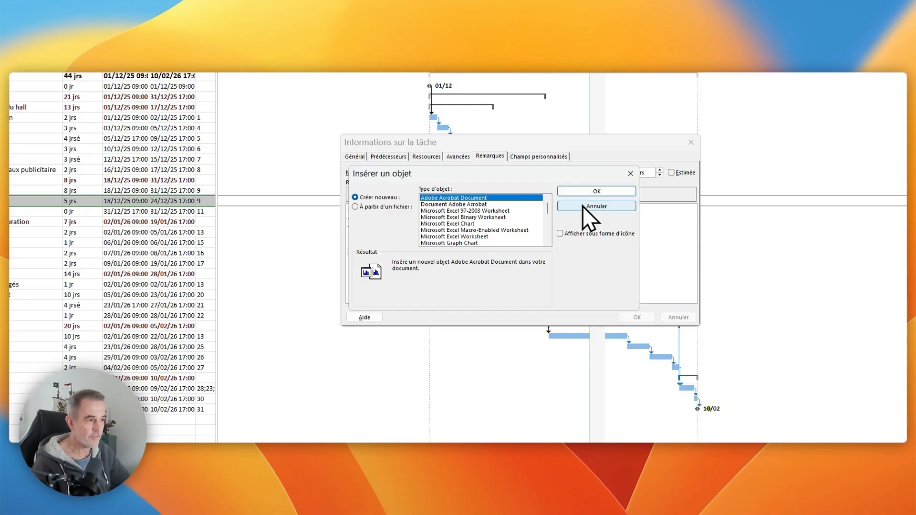
left_click(583, 206)
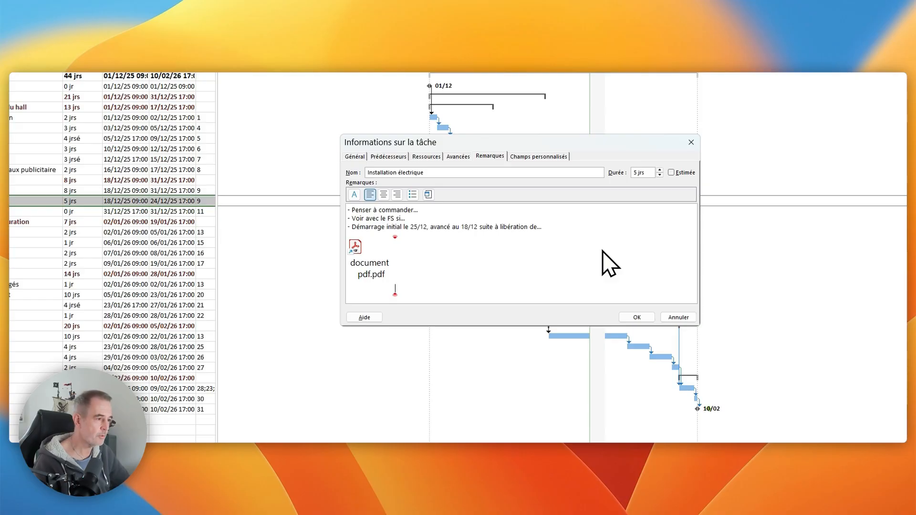
left_click(637, 317)
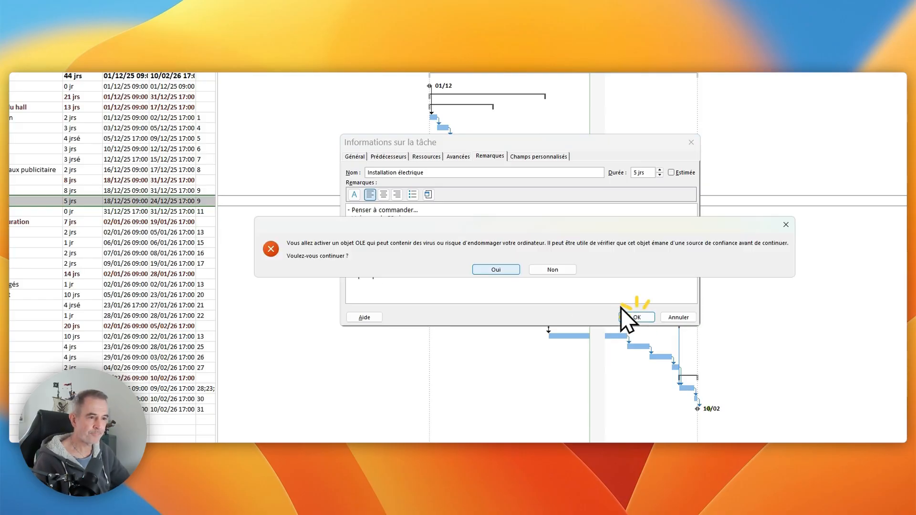
left_click(496, 269)
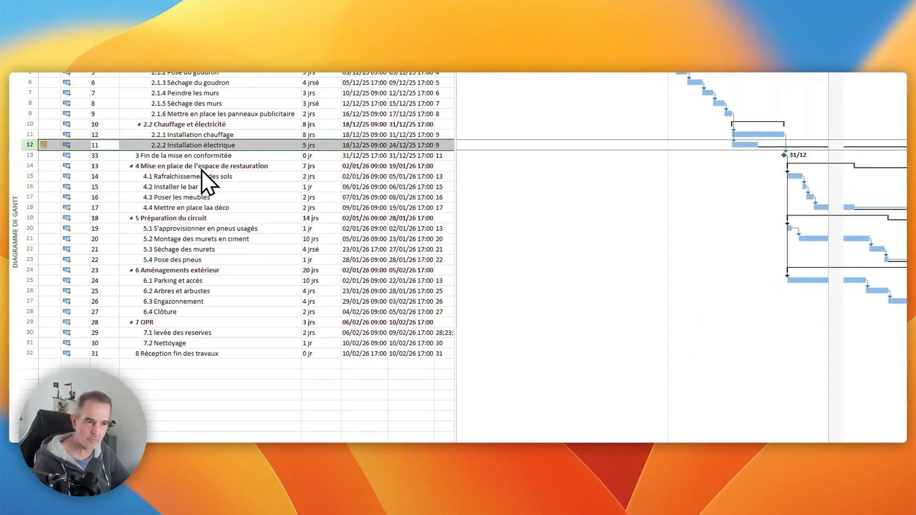
- Examine the note indicator beside the task Installation électrique in the task table
left_click(47, 145)
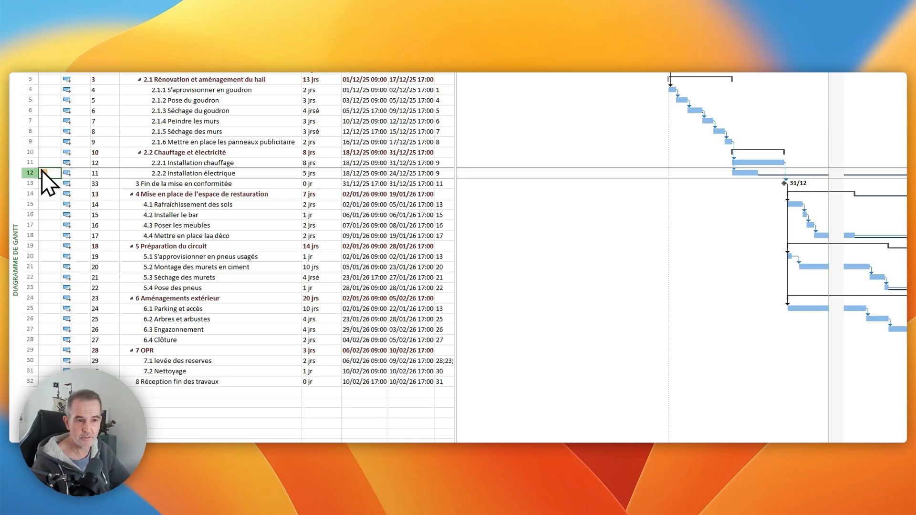
mouse_move(41, 171)
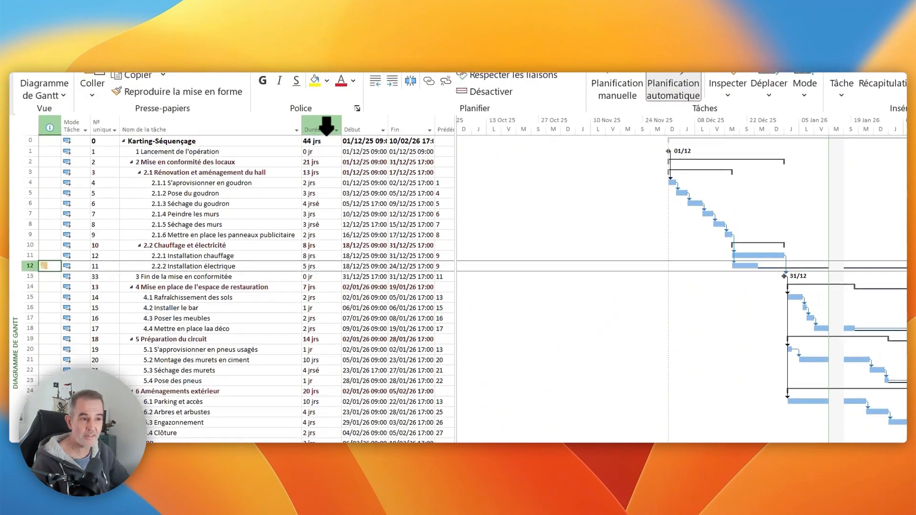
- Insert the Remarques field as a column before Durée and widen it to show the remark on Installation électrique
right_click(327, 128)
left_click(390, 231)
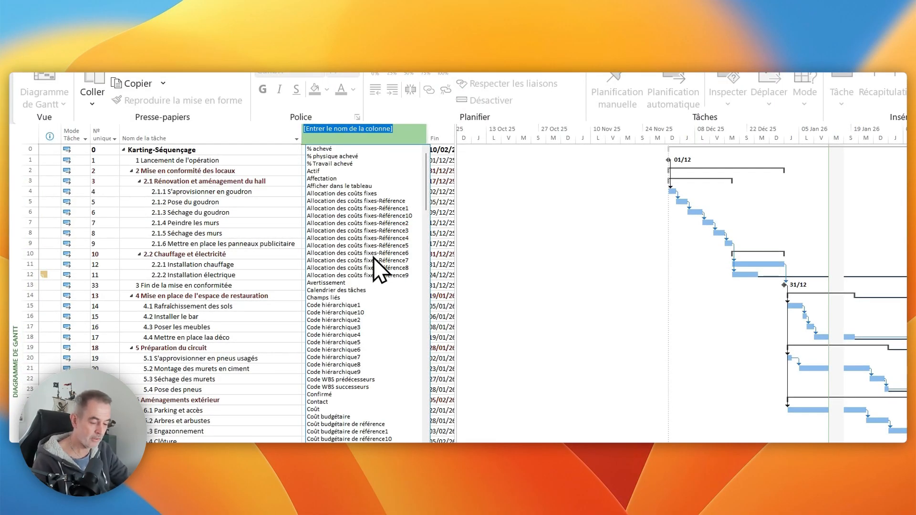
type("remarques")
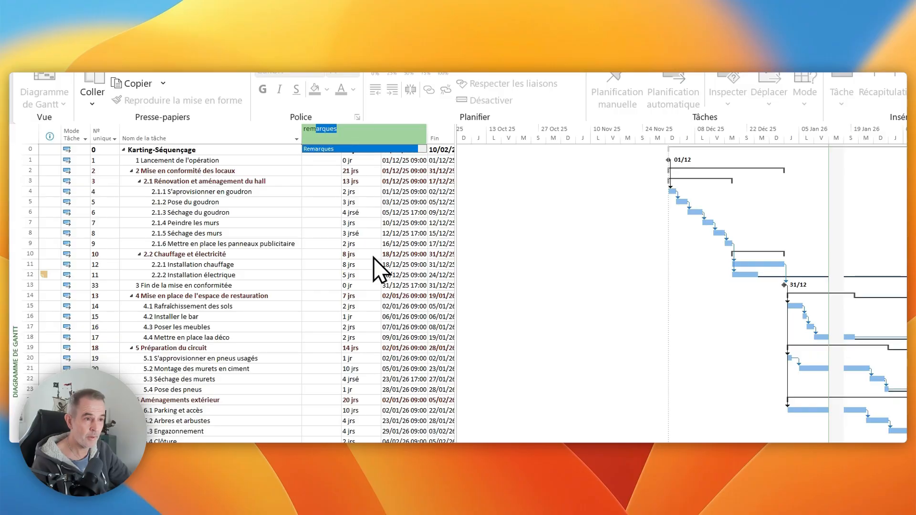
key("Return")
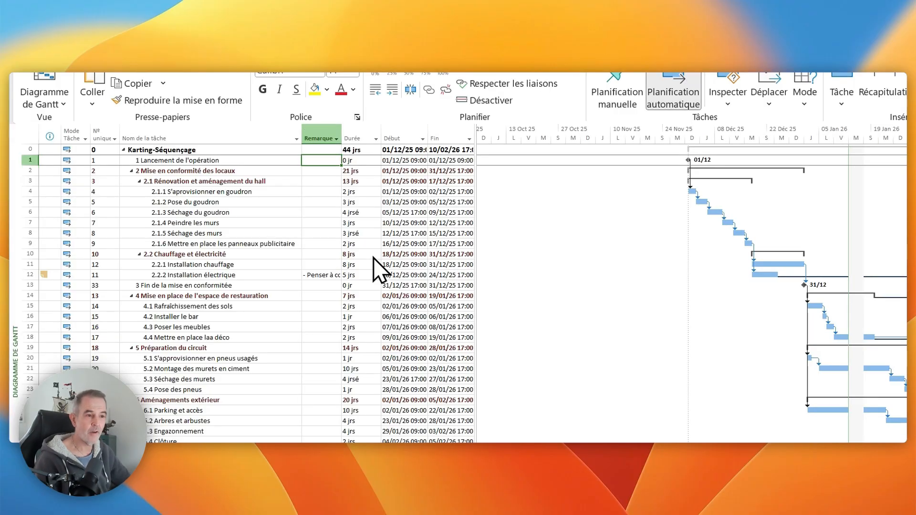
left_click_drag(342, 138, 394, 138)
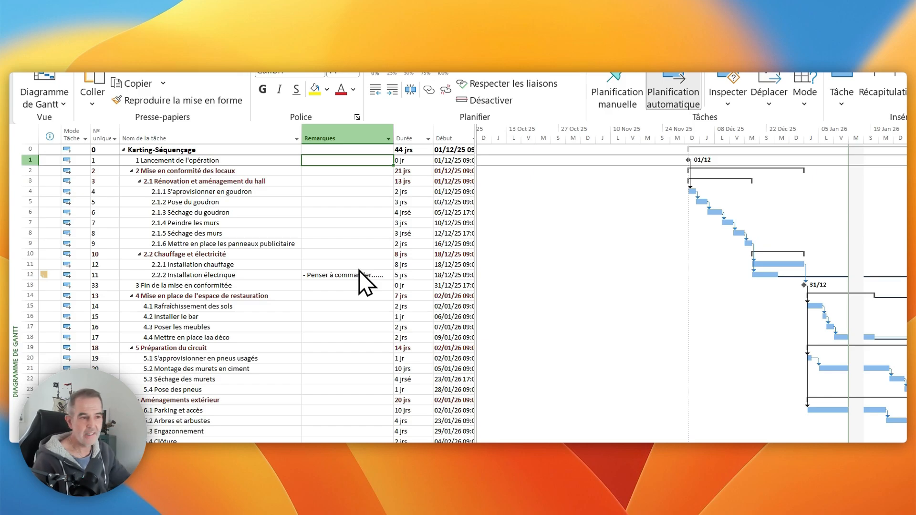
left_click(359, 272)
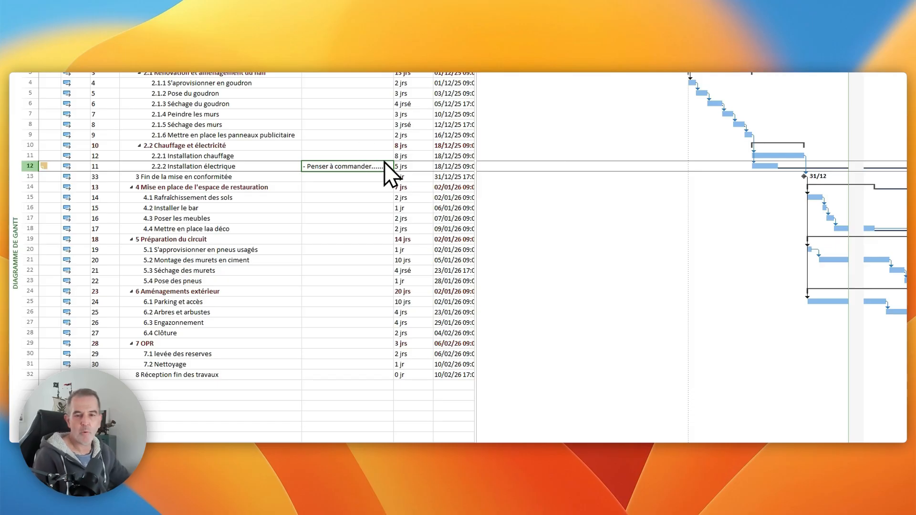
scroll(265, 342, "down", 2)
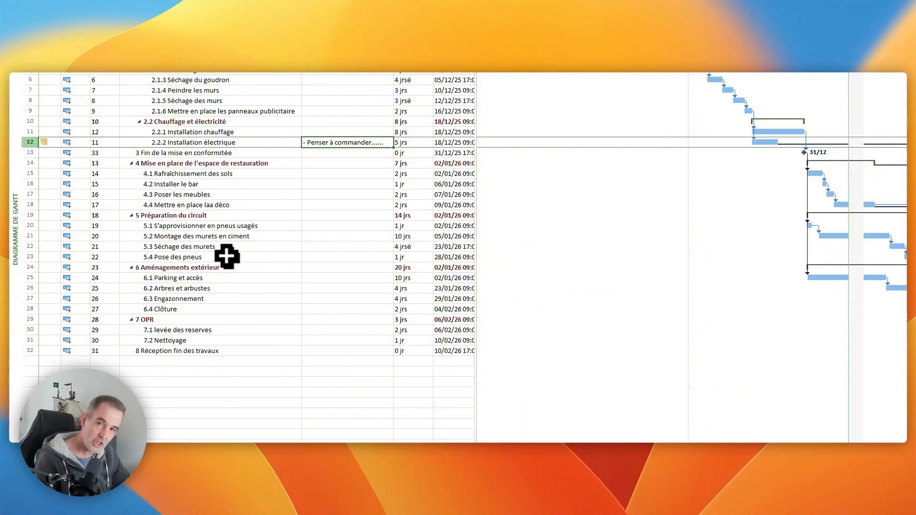
- Open the remarks in the task information of Installation électrique, allowing the OLE object's activation
left_click(214, 143)
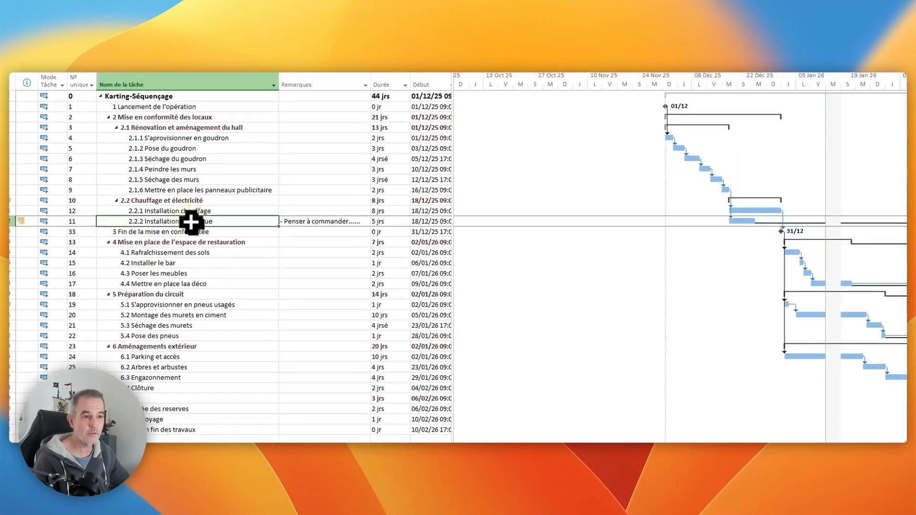
double_click(190, 222)
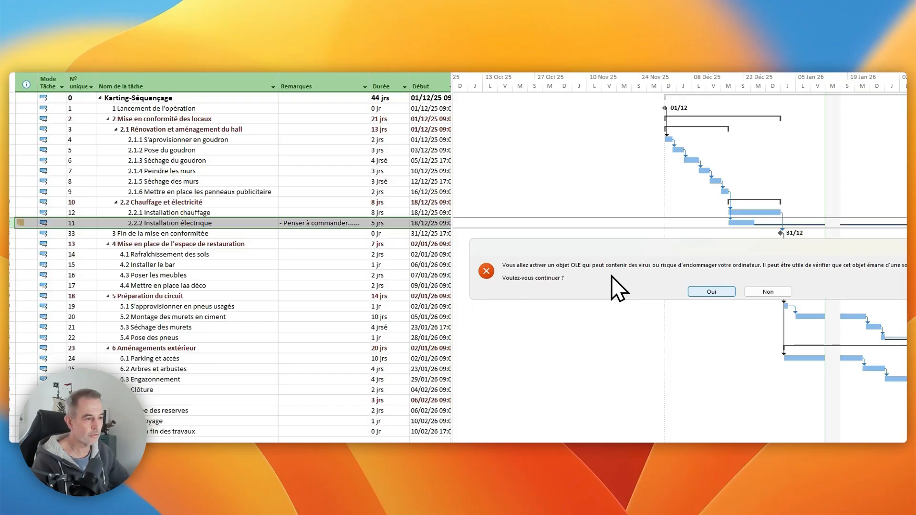
left_click(711, 291)
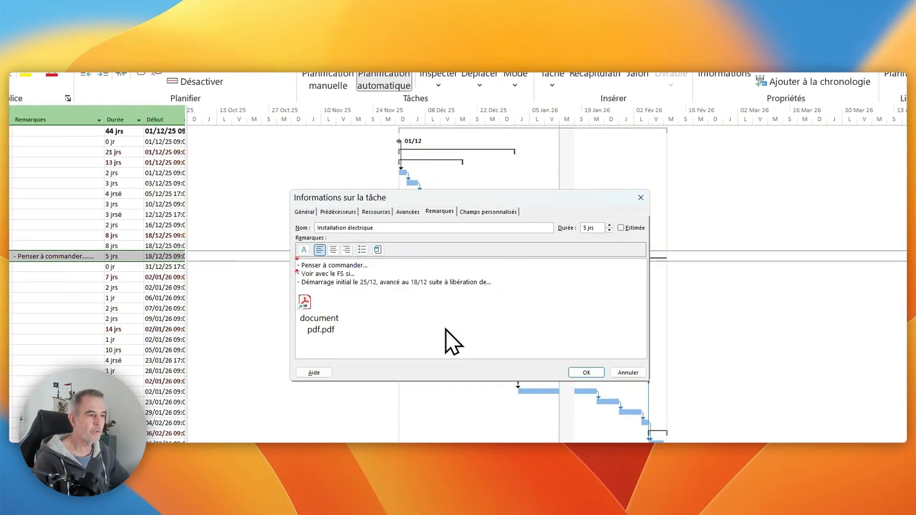
- Open the linked "document pdf.pdf" from the remarks, look through it from start to end, and close it
left_click(324, 313)
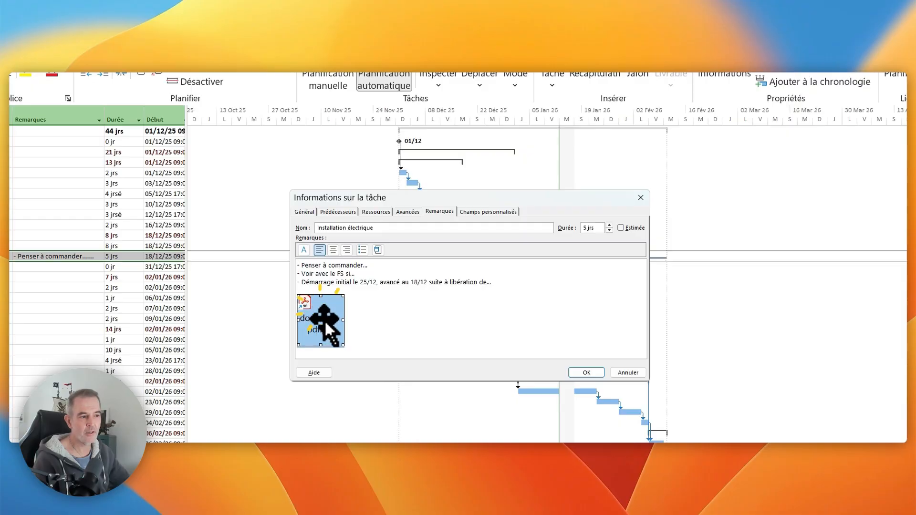
double_click(319, 317)
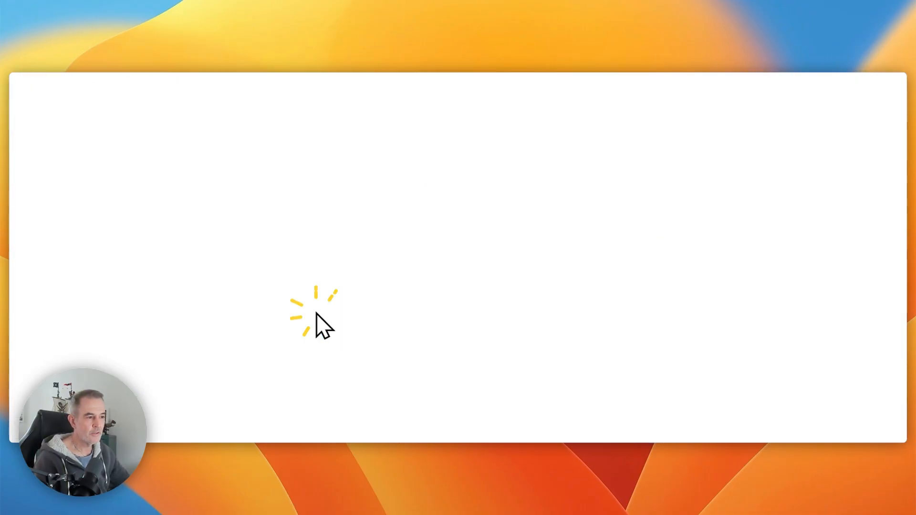
scroll(476, 305, "down", 20)
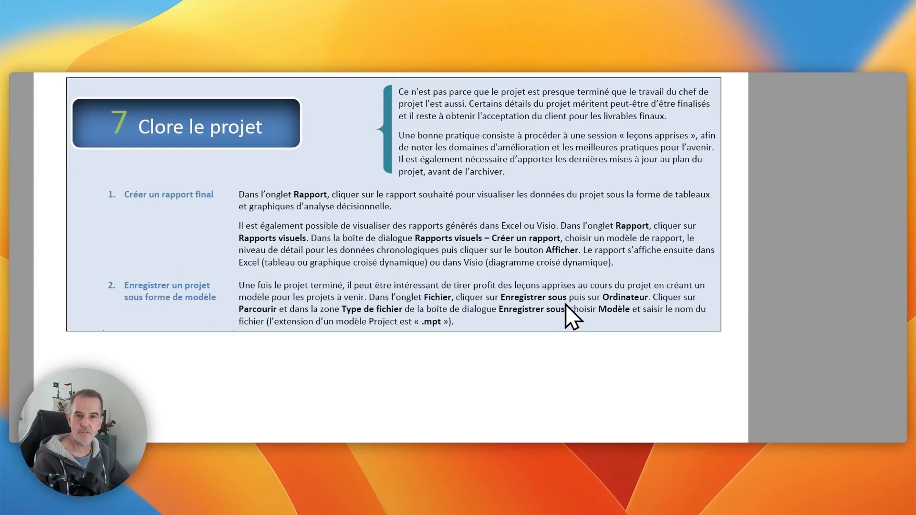
scroll(566, 304, "up", 20)
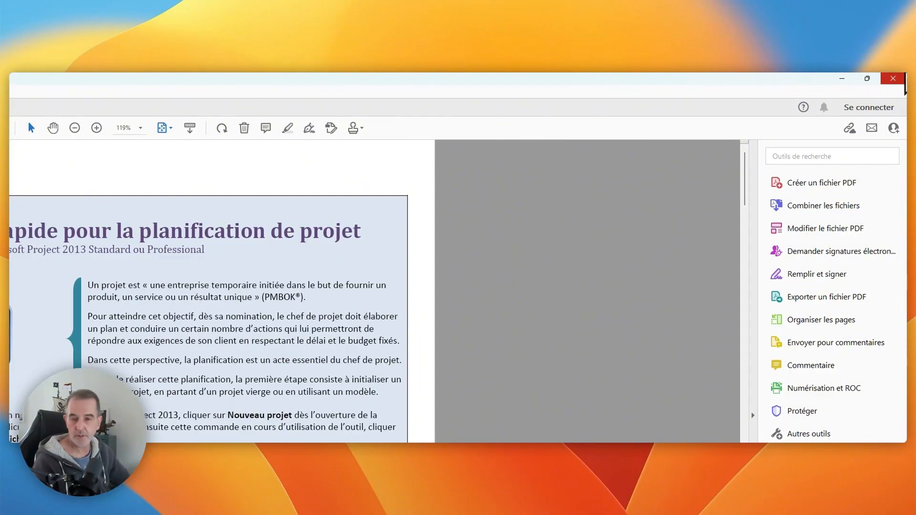
left_click(894, 79)
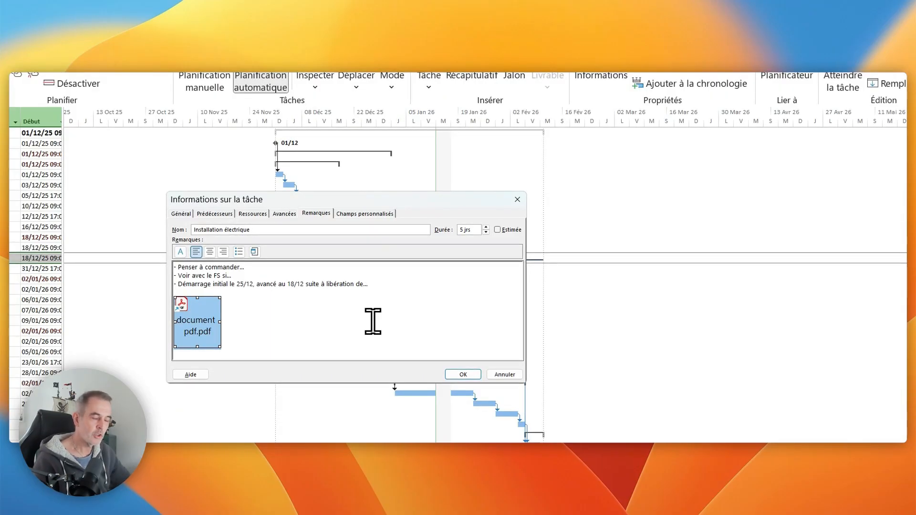
- Deselect the PDF object, close the task information by accepting it, and select the task name Installation électrique
left_click(373, 321)
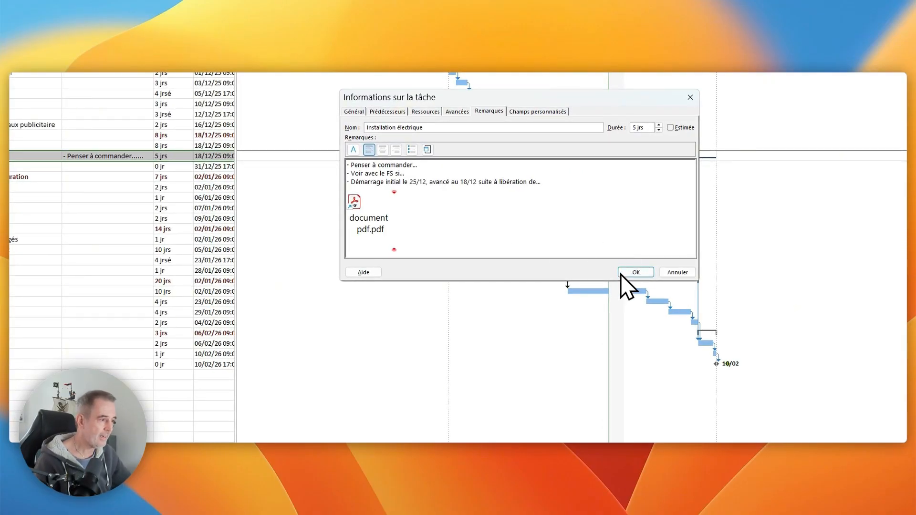
left_click(635, 273)
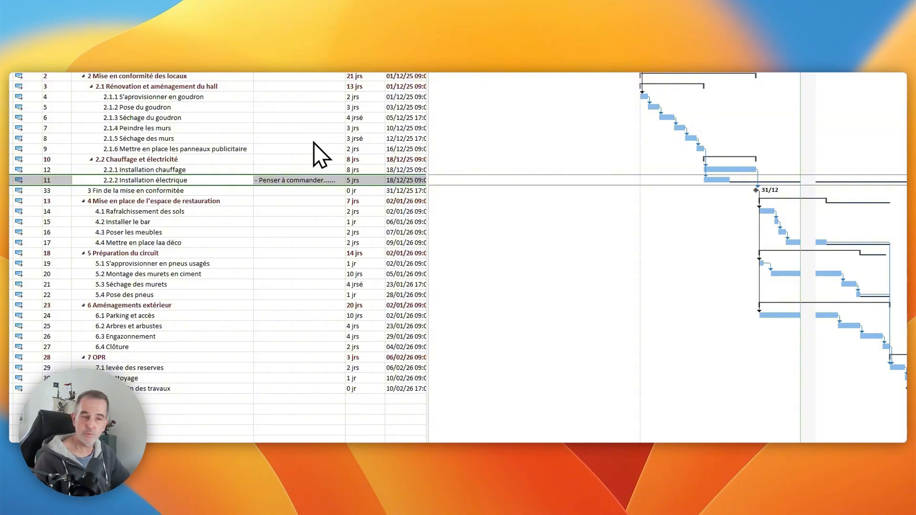
left_click(204, 180)
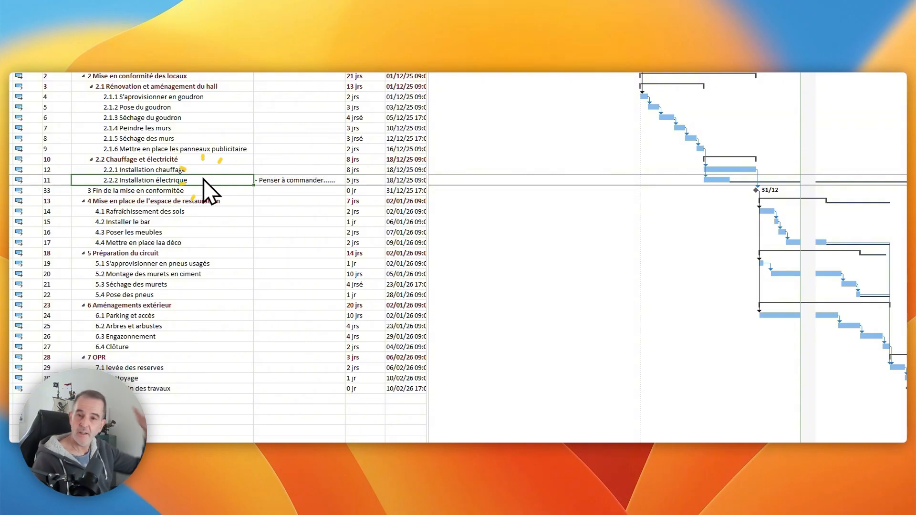